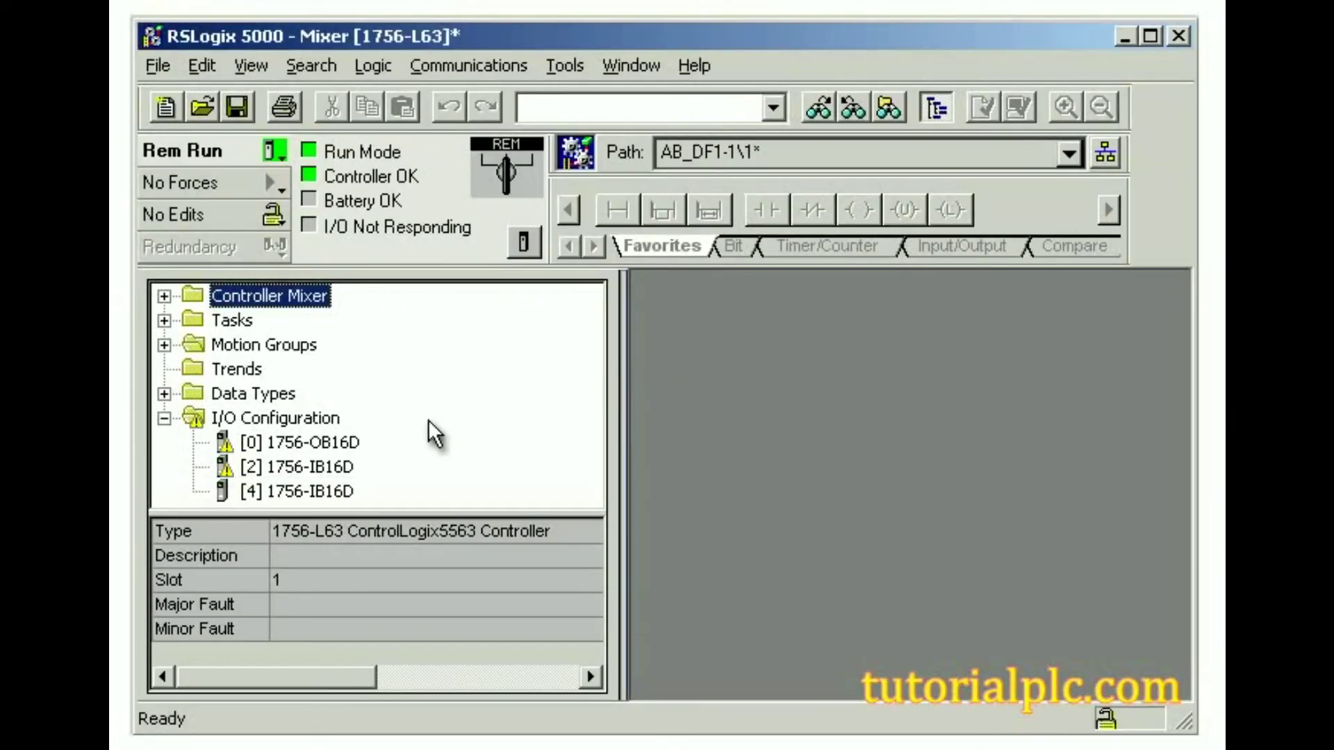
Step: Select the slot 2 1756-IB16D module to show its IO Faulted status and 16#0204 connection error
{"action": "left_click", "coordinate": [263, 465]}
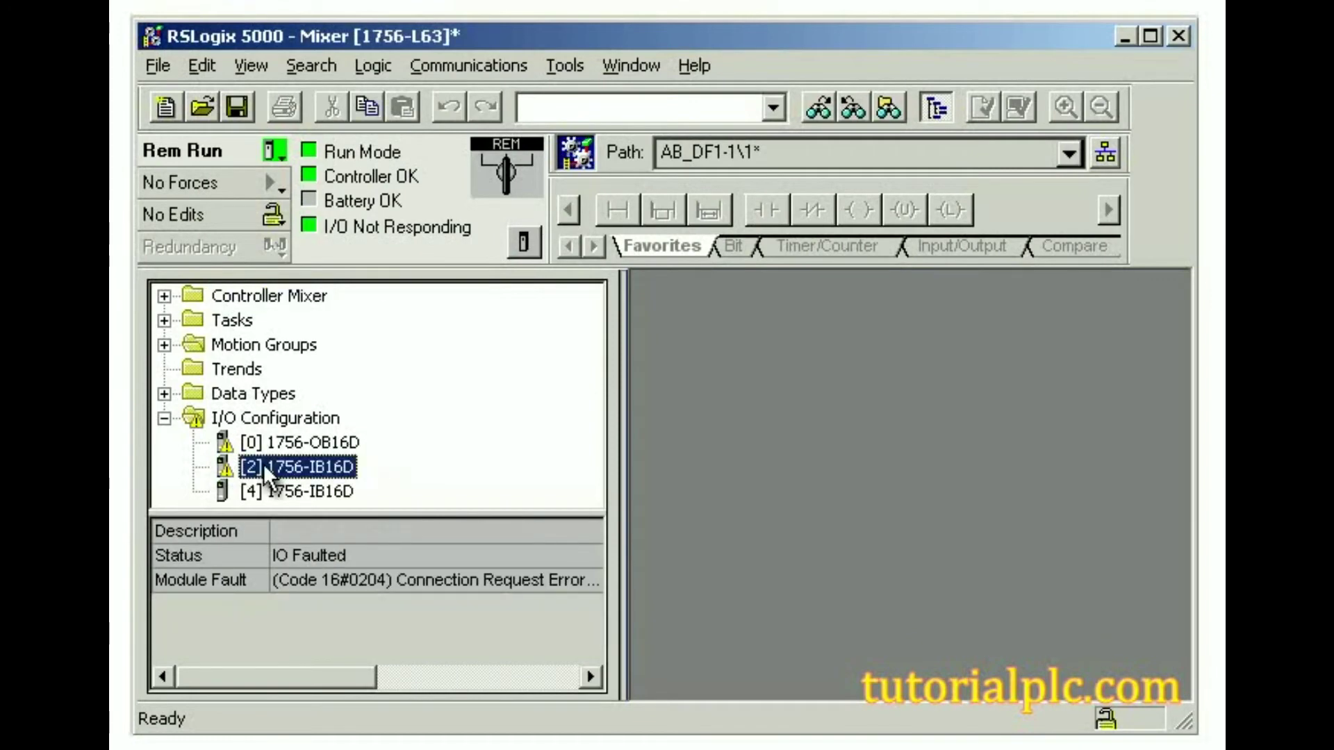